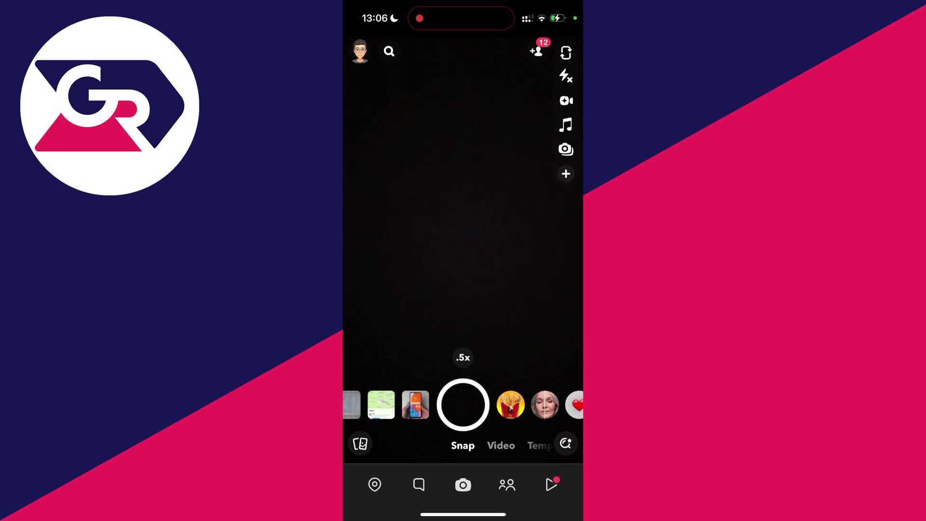
# Step: Tap the Bitmoji avatar on the camera screen to open your profile page
pyautogui.click(359, 51)
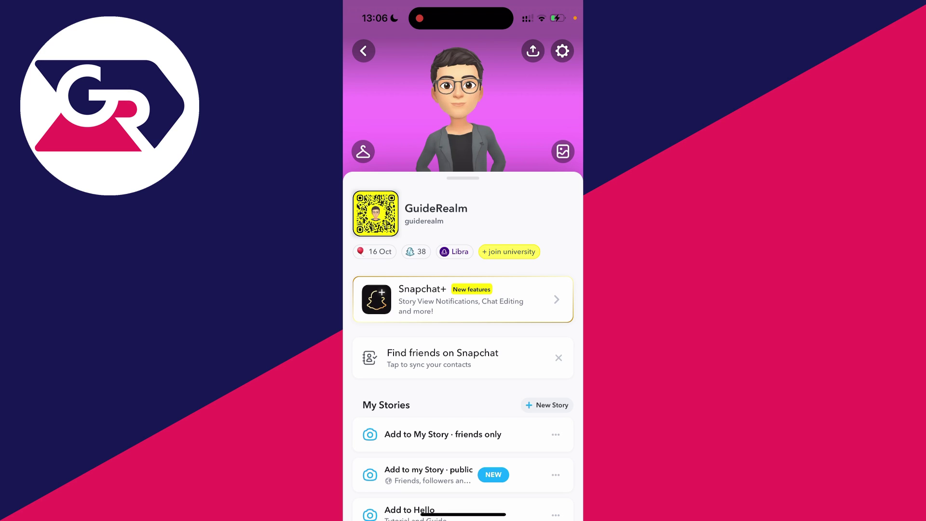
# Step: Open Settings from the gear icon on your profile
pyautogui.click(562, 51)
pyautogui.scroll(-5, 463, 326)
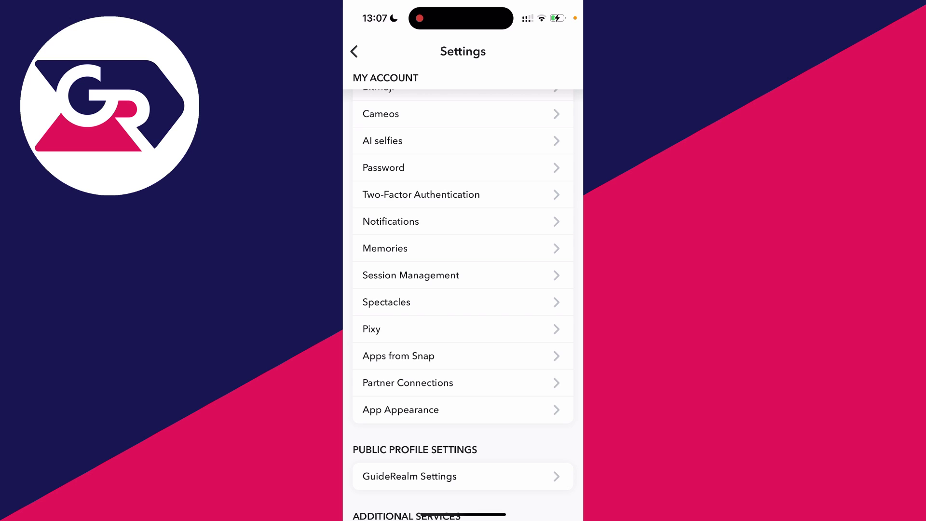
# Step: Log out the old iOS browser session in Session Management, keeping only the iPhone 15
pyautogui.click(455, 275)
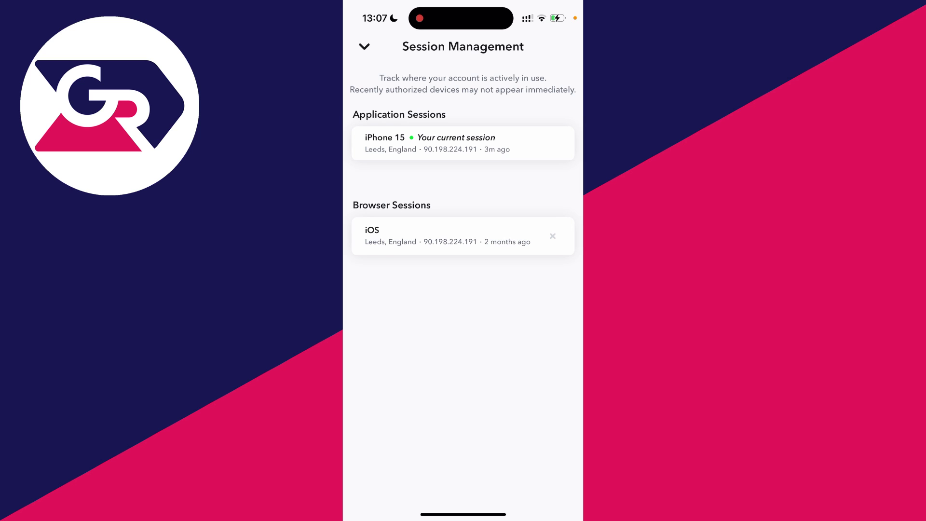
pyautogui.click(553, 236)
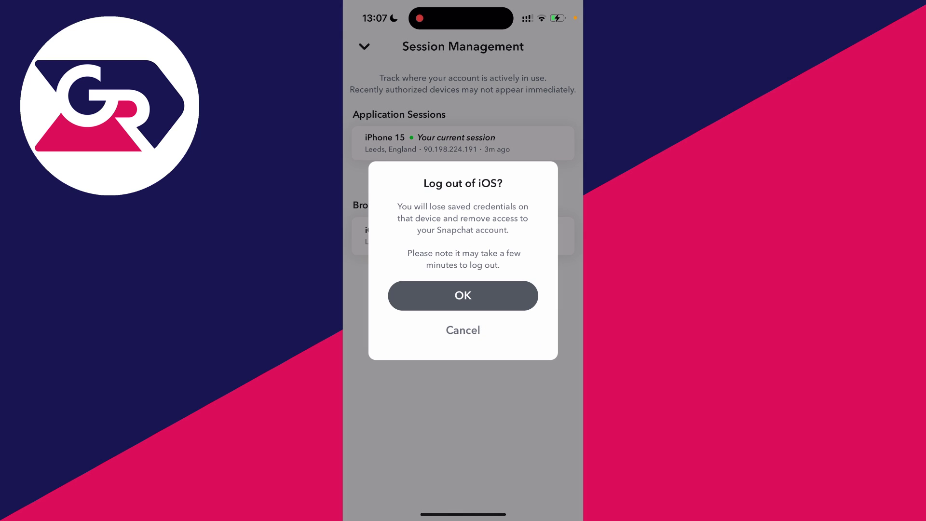
pyautogui.click(464, 295)
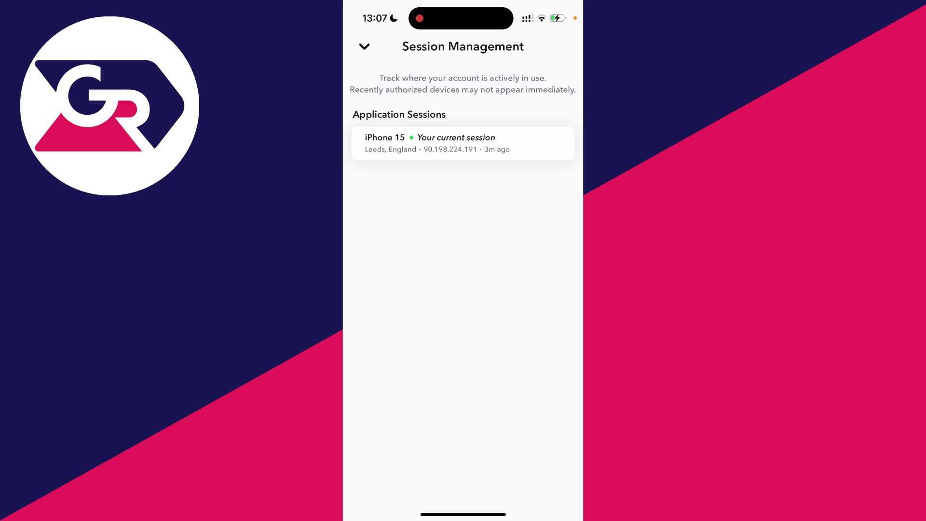
# Step: Go back to Settings and open Two-Factor Authentication's Forget Devices list, which shows none
pyautogui.click(365, 47)
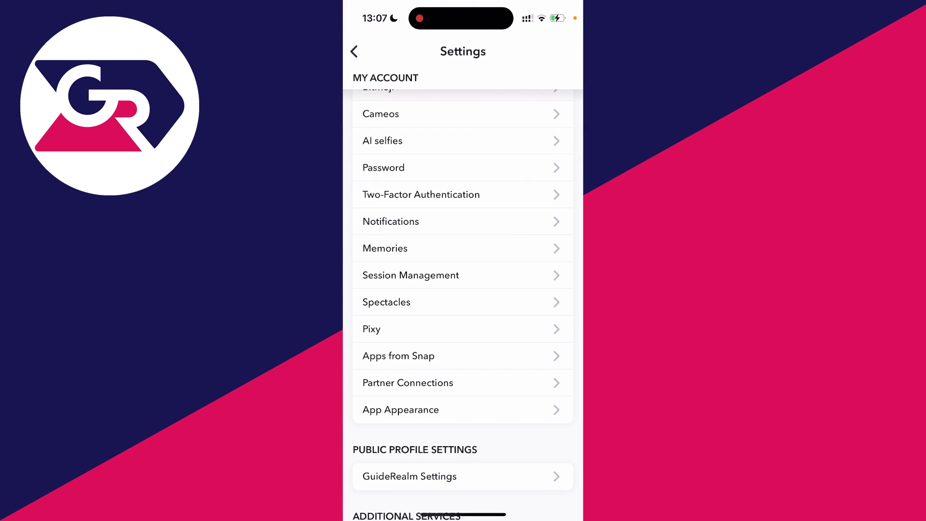
pyautogui.scroll(5, 463, 289)
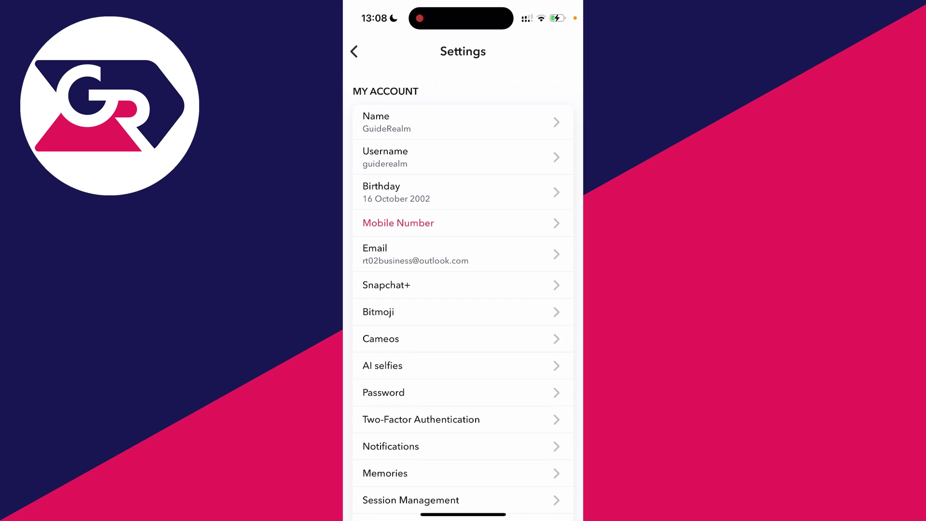
pyautogui.click(421, 419)
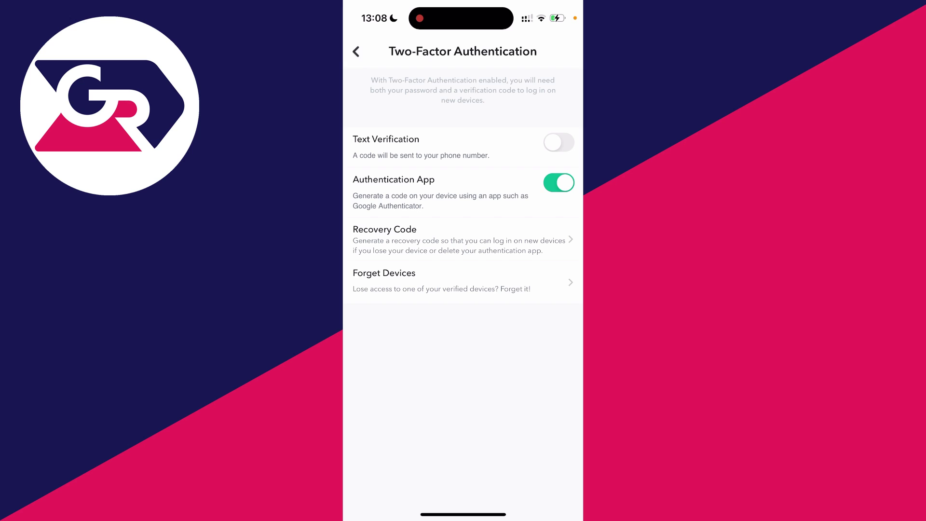
pyautogui.click(463, 281)
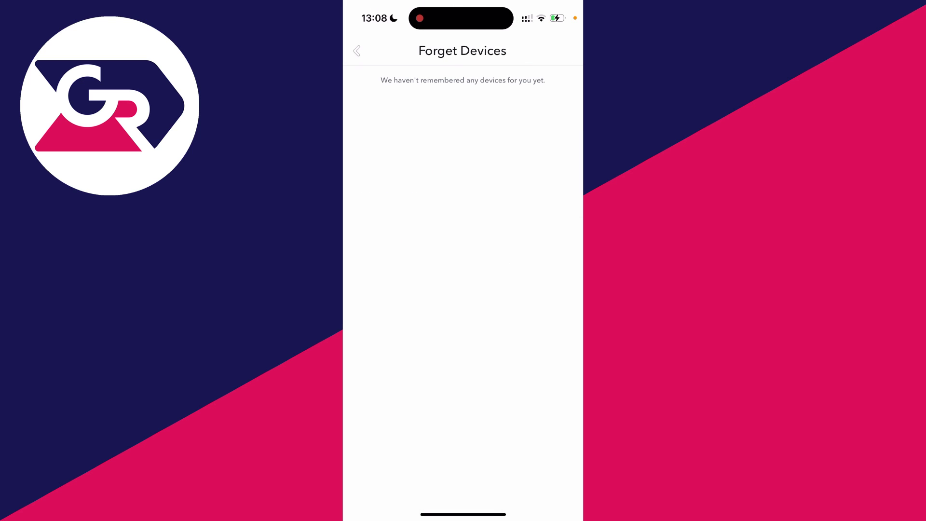